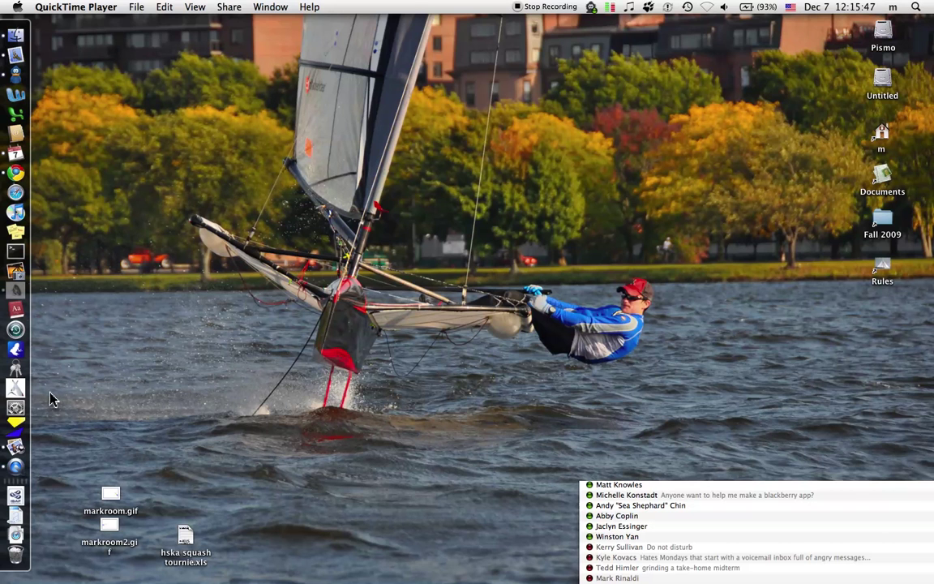
- Open Boat Scenario from its 'boats old' Dock icon
click(17, 429)
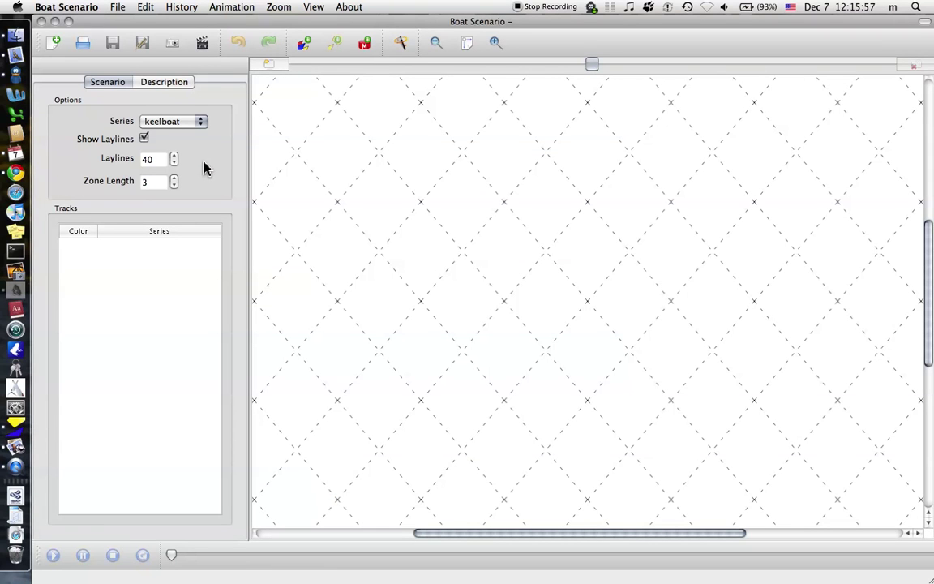
- Turn off Show Laylines and leave the boat series set to keelboat
click(145, 140)
click(145, 140)
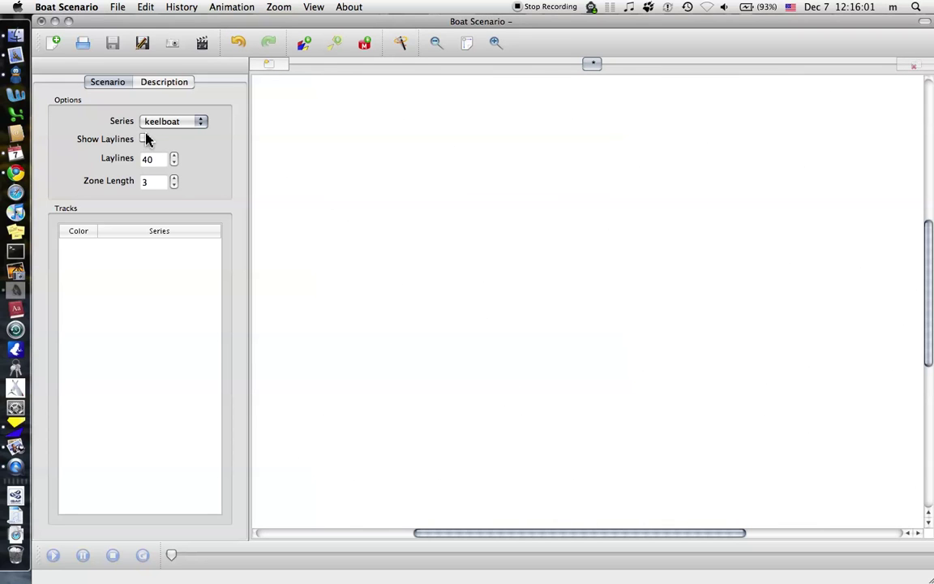
click(167, 122)
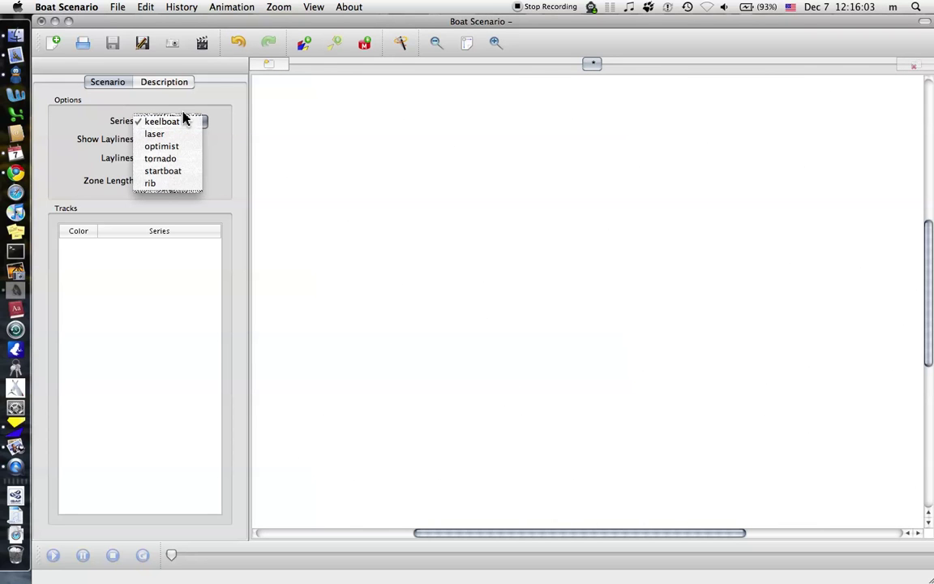
click(185, 113)
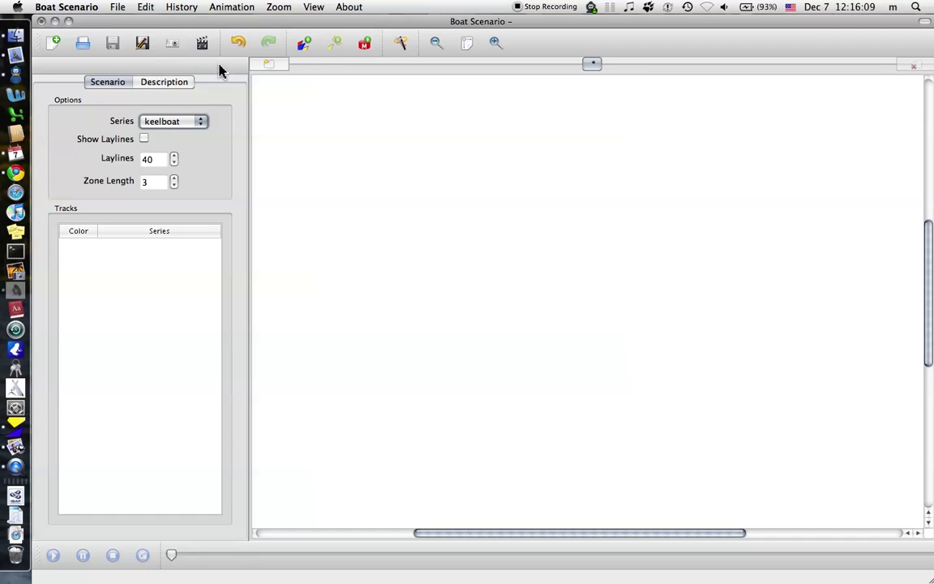
- Create a yellow track: boat 1 pointing right, then boats 2–7 forming a U shape
click(304, 46)
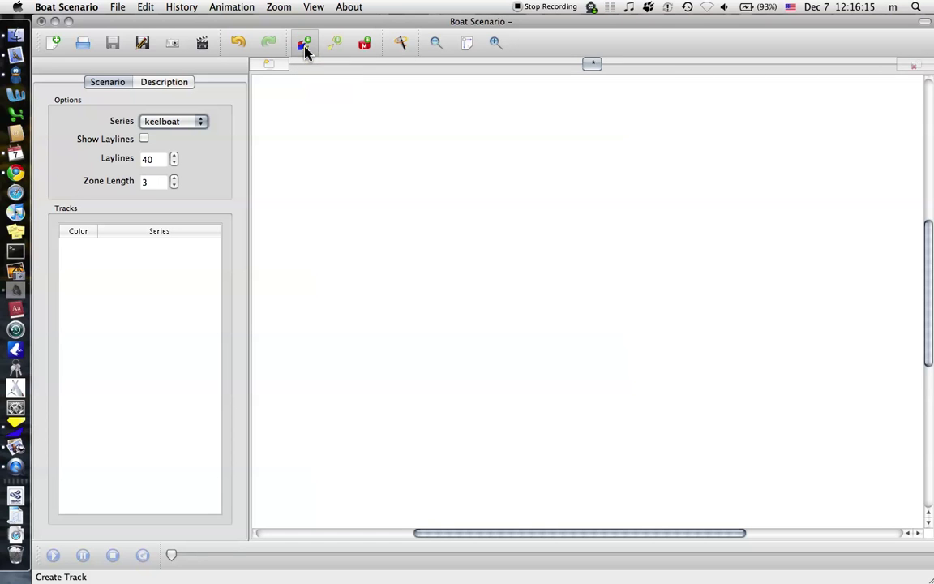
click(370, 246)
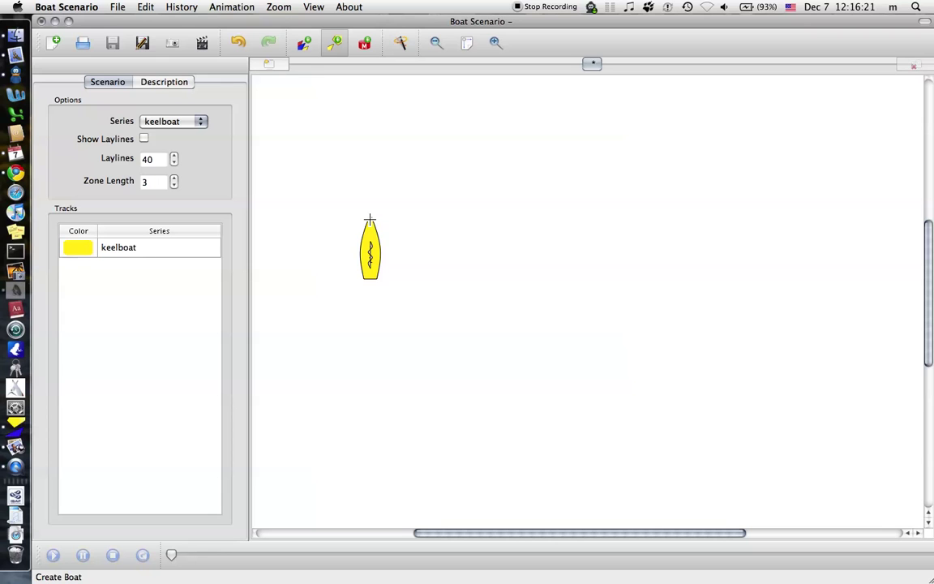
drag(370, 219, 437, 241)
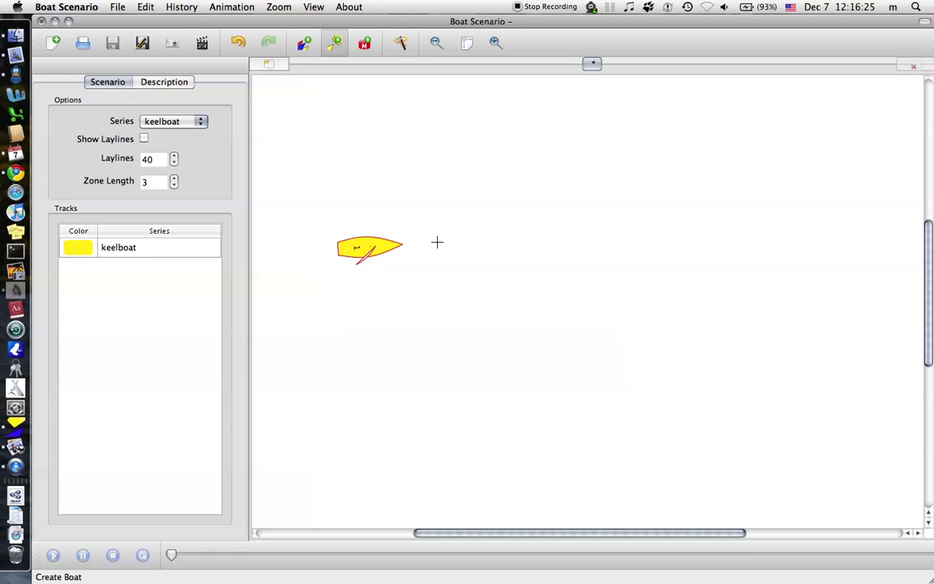
click(478, 244)
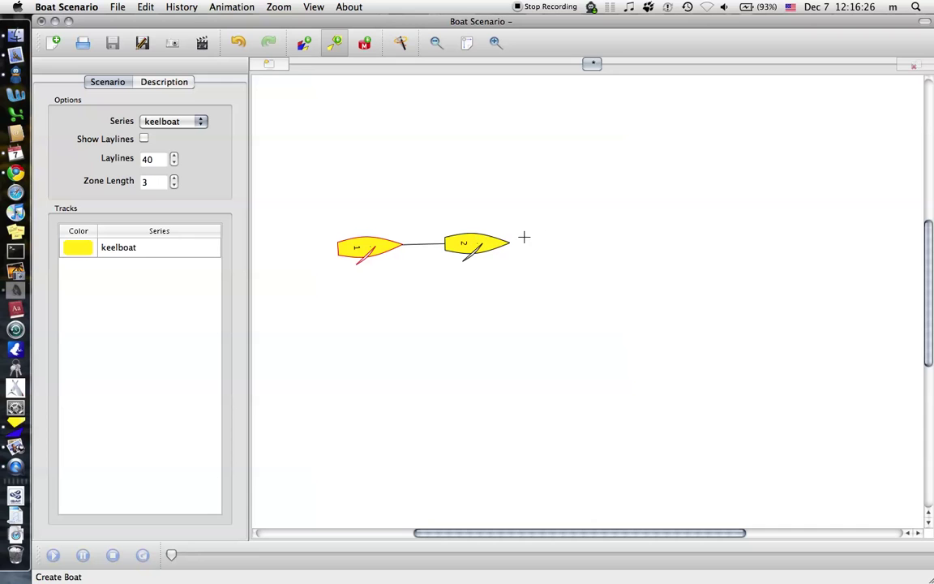
click(565, 241)
click(614, 302)
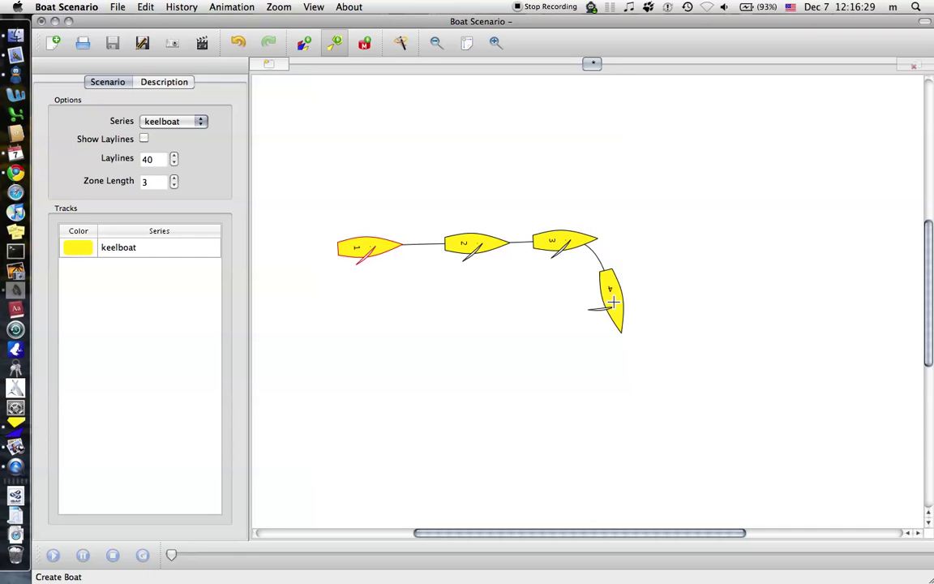
click(612, 391)
click(498, 408)
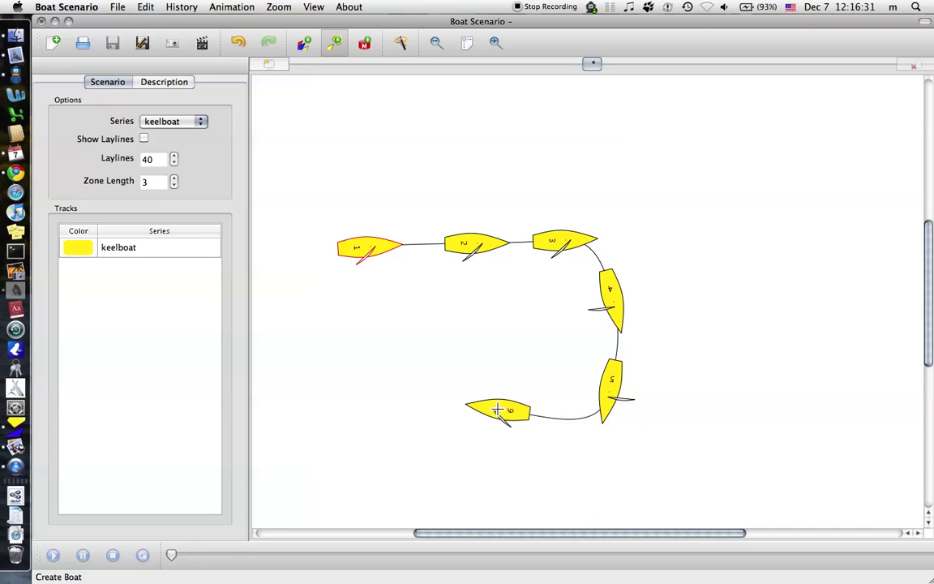
click(381, 407)
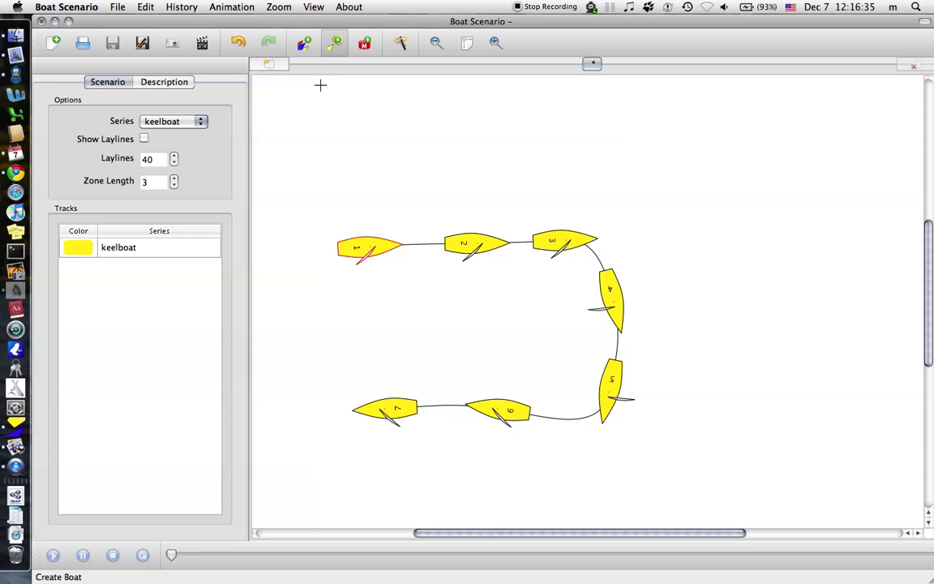
- Add a six-boat blue track winding up to the upper left, then turn off Create Boat
click(303, 42)
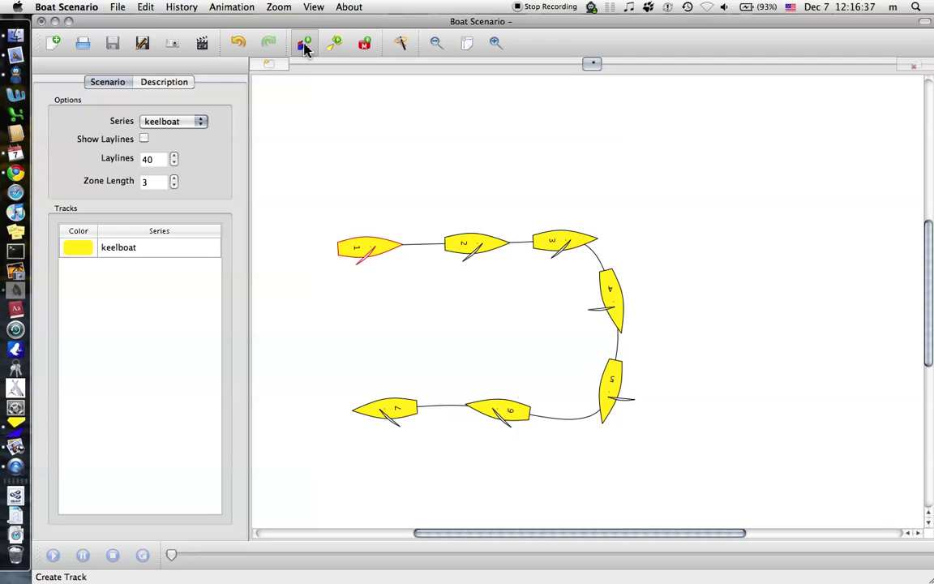
drag(427, 358, 468, 334)
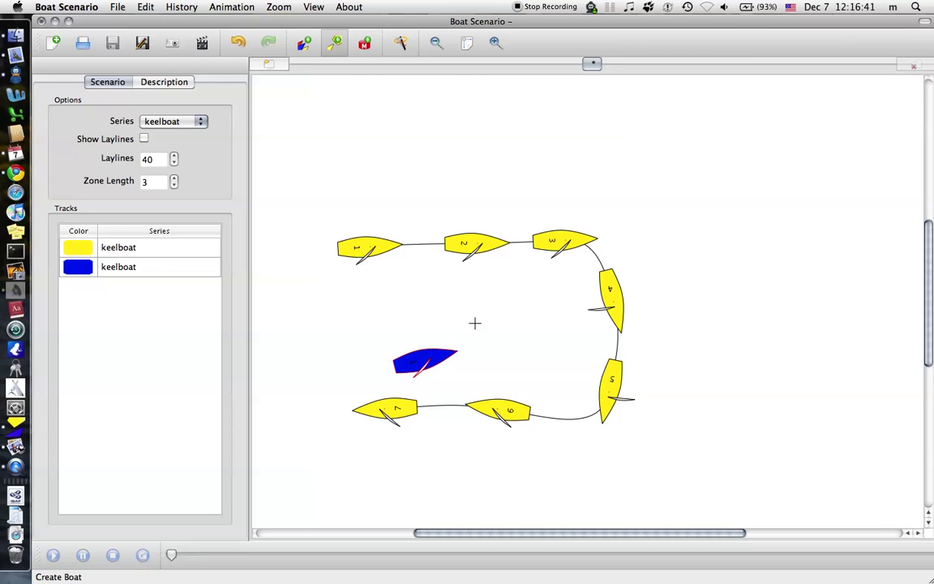
click(474, 323)
click(435, 288)
click(354, 290)
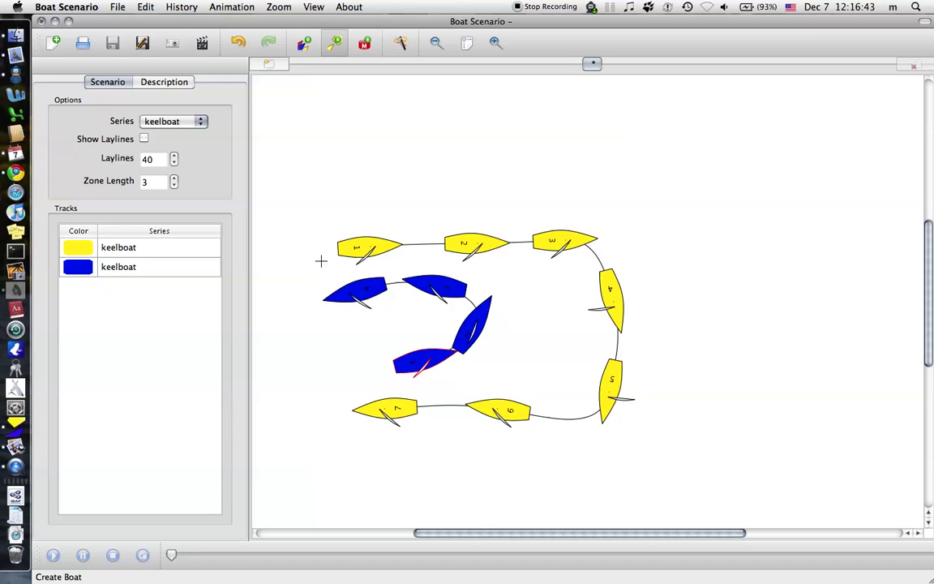
click(300, 234)
click(365, 180)
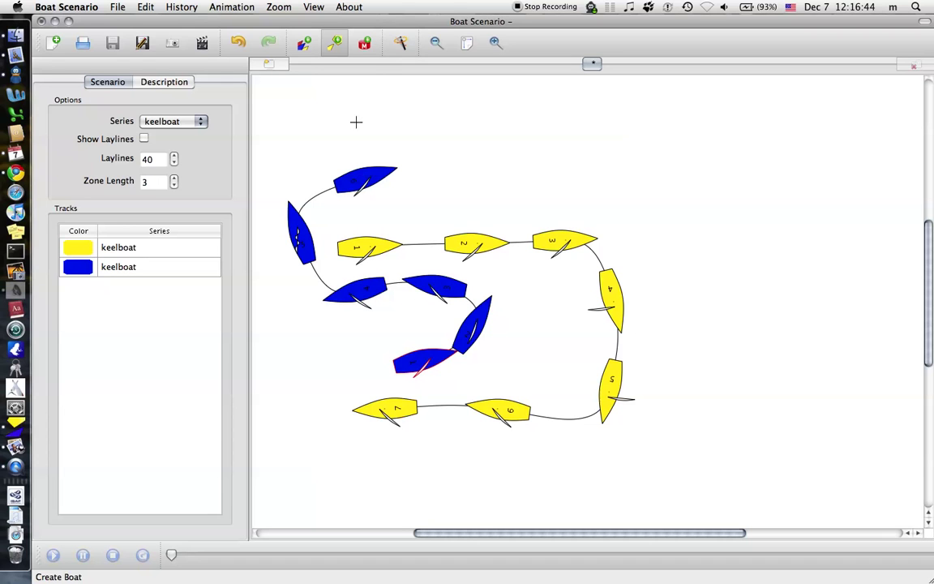
click(335, 44)
click(336, 45)
- Extend the yellow track with boat 8 placed to the left of boat 7
click(420, 159)
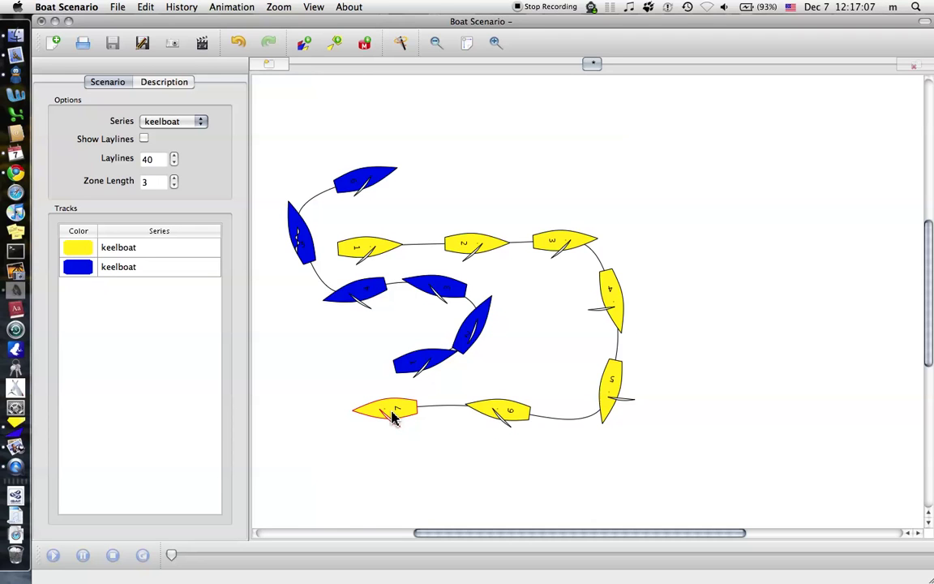
click(403, 420)
click(331, 47)
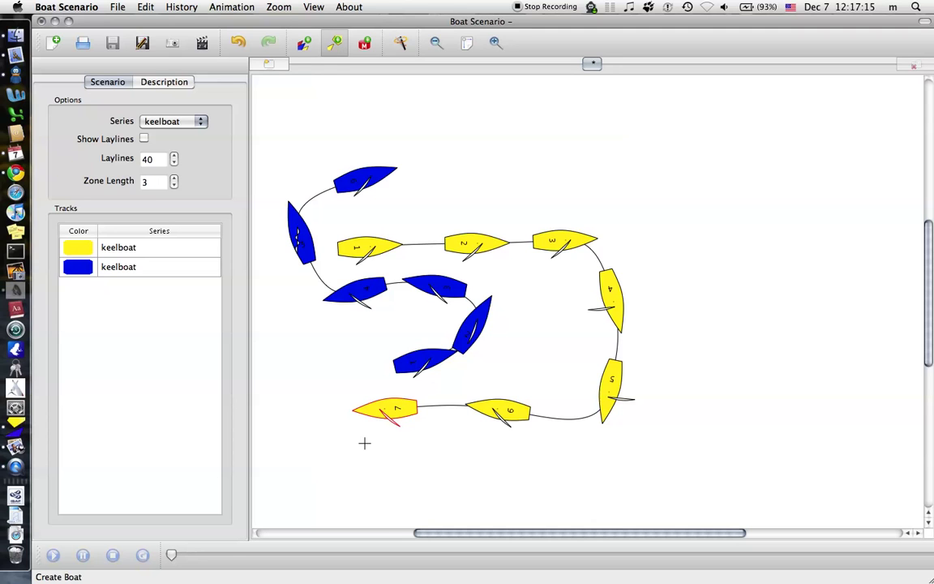
click(330, 387)
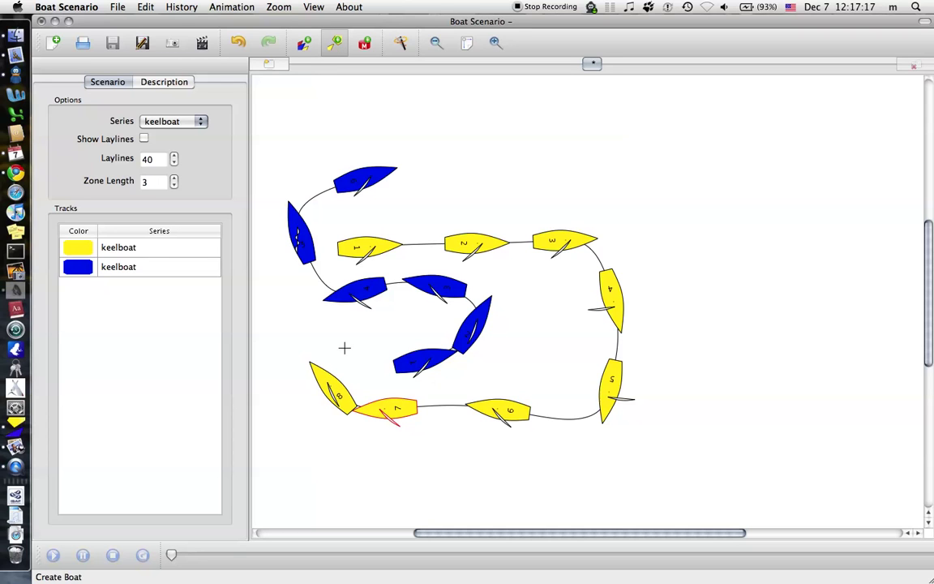
click(337, 45)
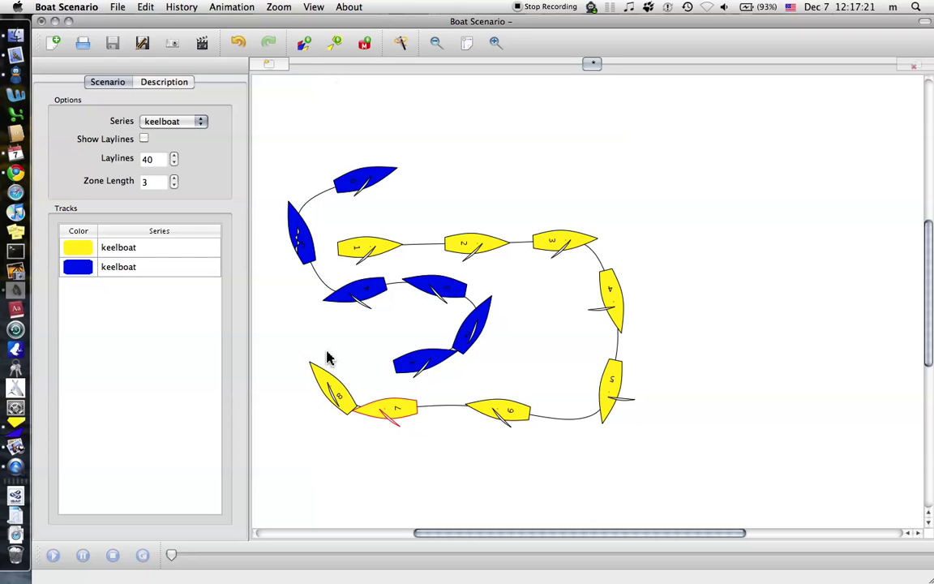
- Place mark 1 inside the yellow loop and switch on its zone circle
click(365, 45)
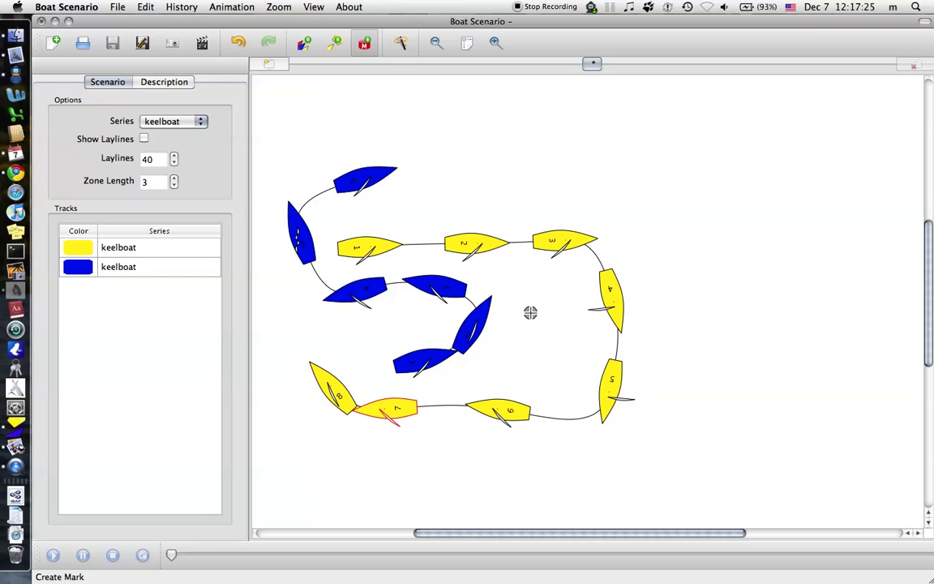
right_click(530, 312)
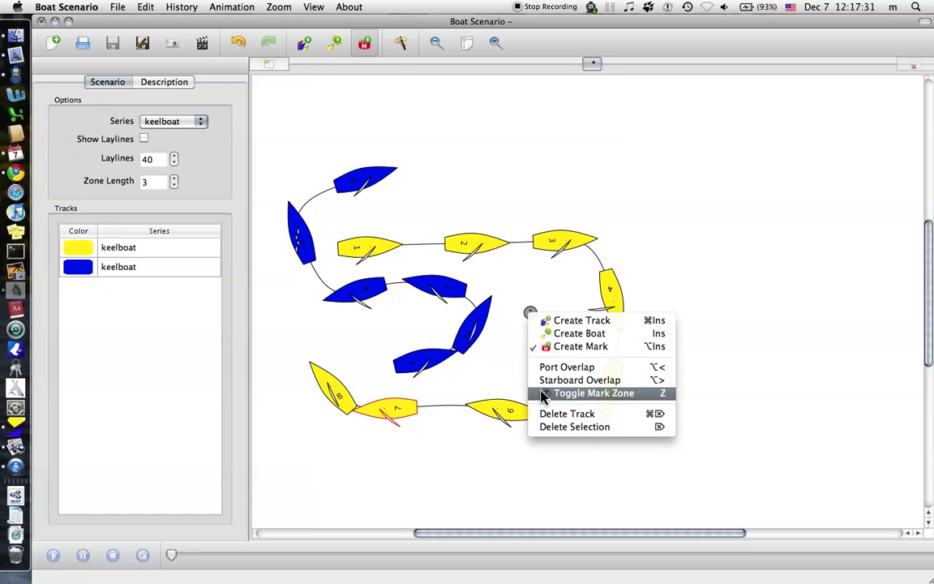
click(568, 393)
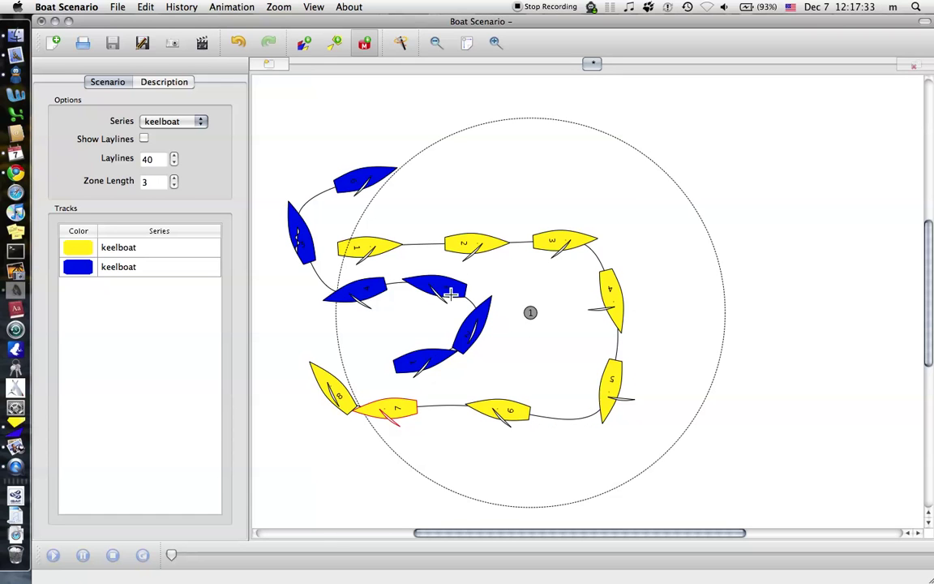
- Give the top blue boat a Starboard Overlap and the left blue boat a Port Overlap
right_click(357, 192)
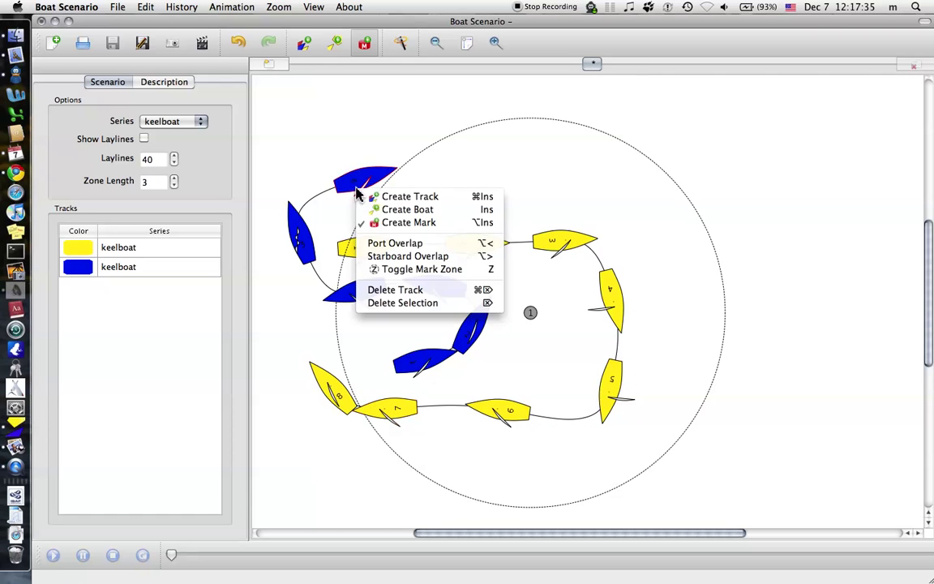
click(367, 257)
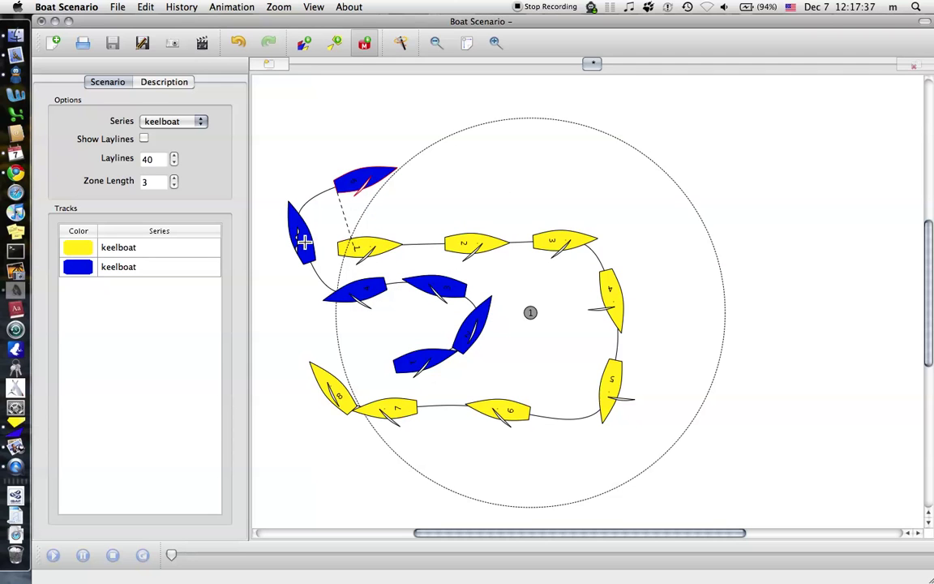
right_click(306, 245)
click(320, 298)
- Delete the left blue boat and then the whole blue track, and stop placing marks
right_click(294, 224)
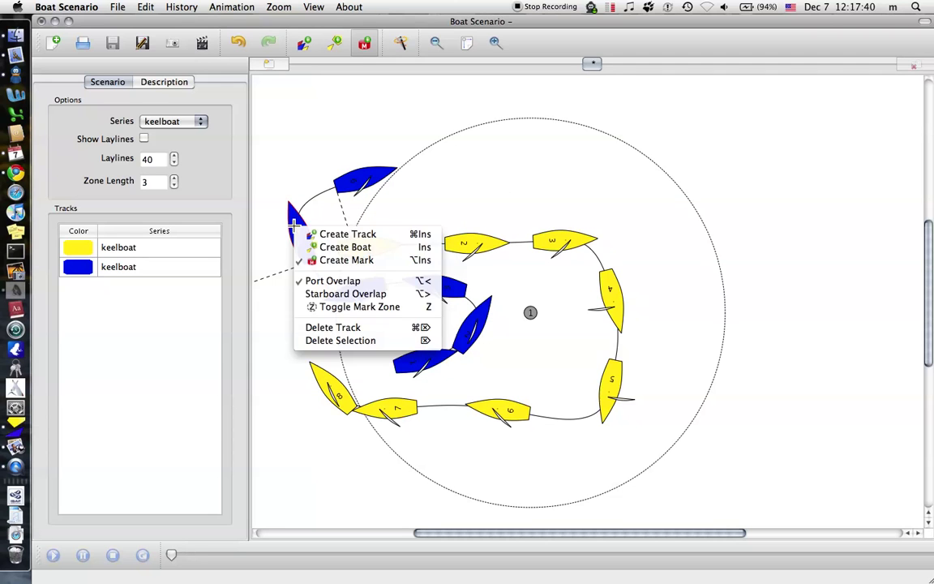
click(323, 341)
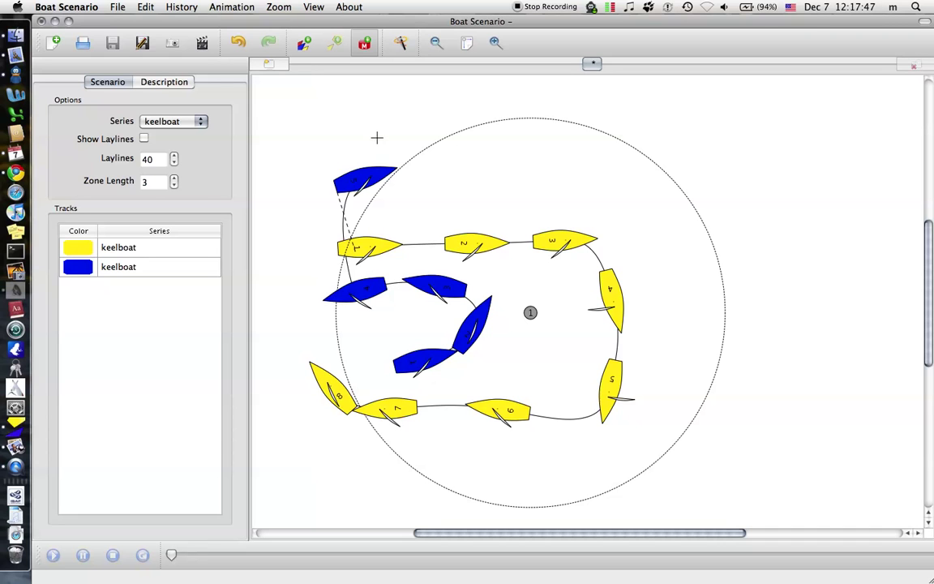
right_click(363, 174)
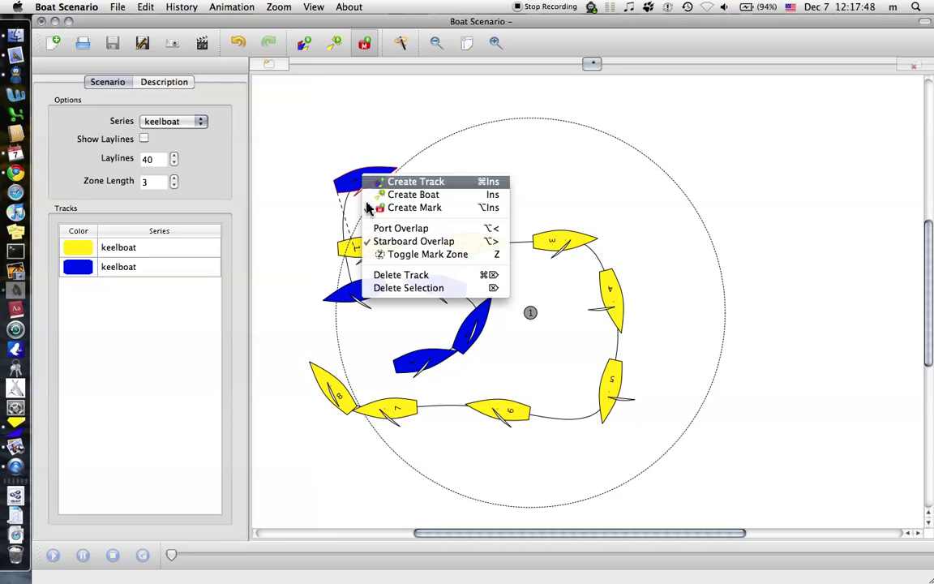
click(388, 274)
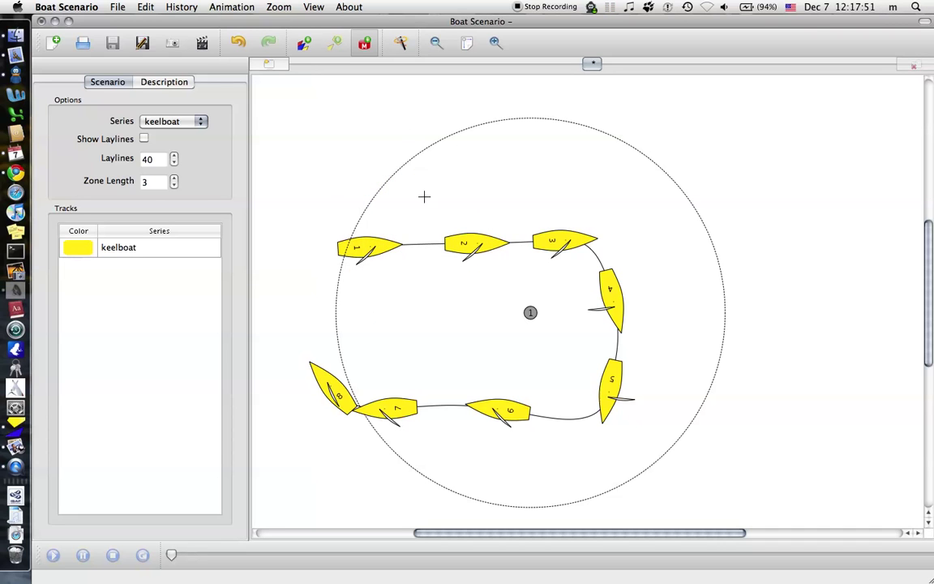
click(365, 44)
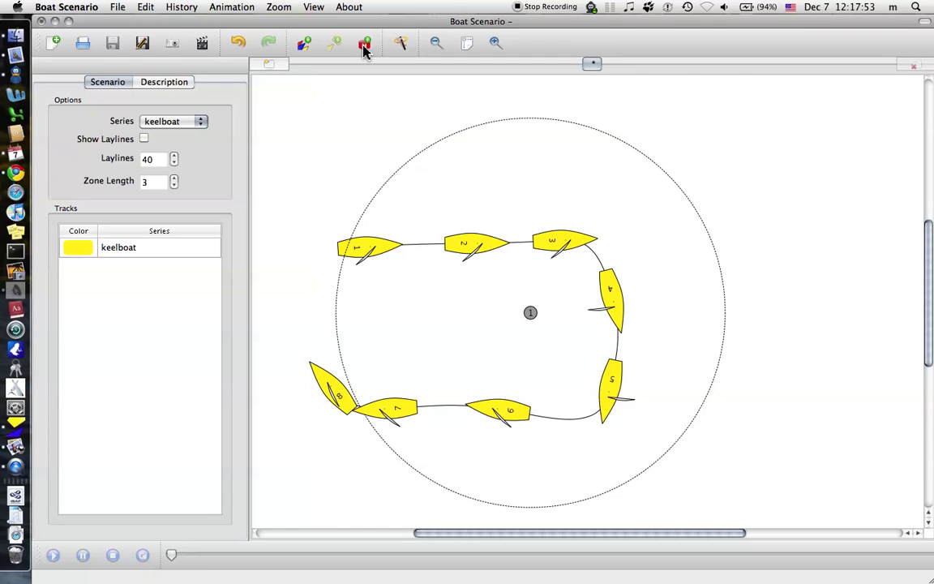
- Move yellow boat 1 up near the circle's top and boat 2 down-left
click(381, 252)
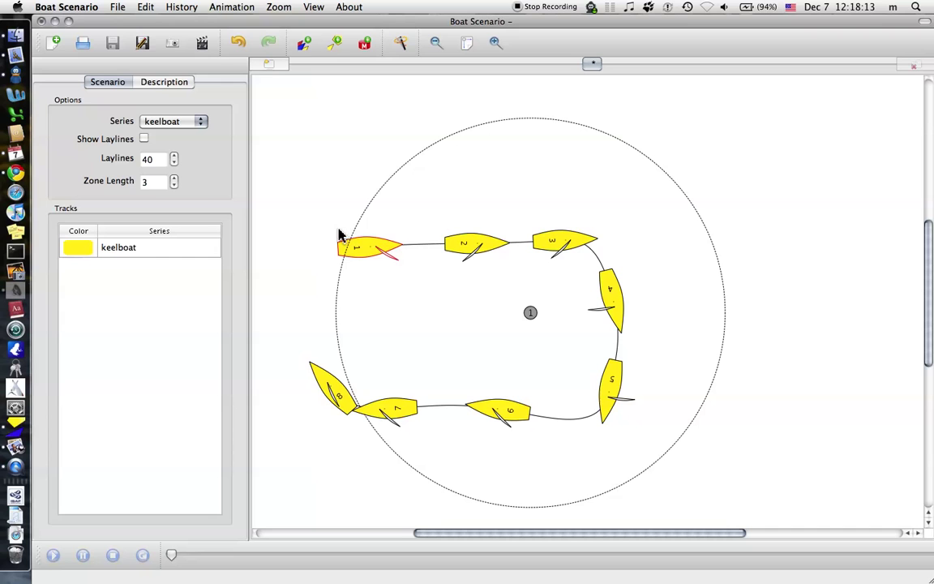
drag(340, 240, 458, 175)
click(469, 245)
drag(469, 245, 396, 276)
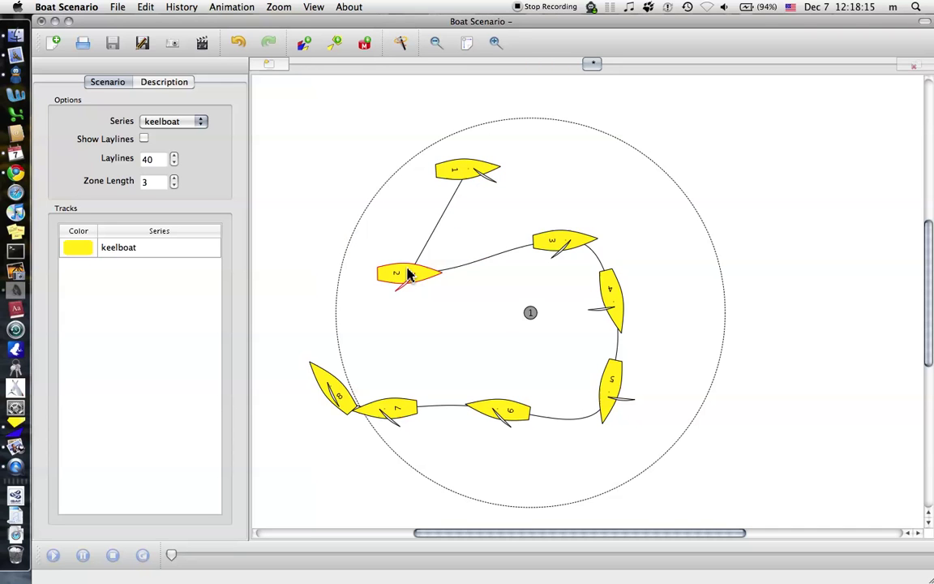
right_click(394, 277)
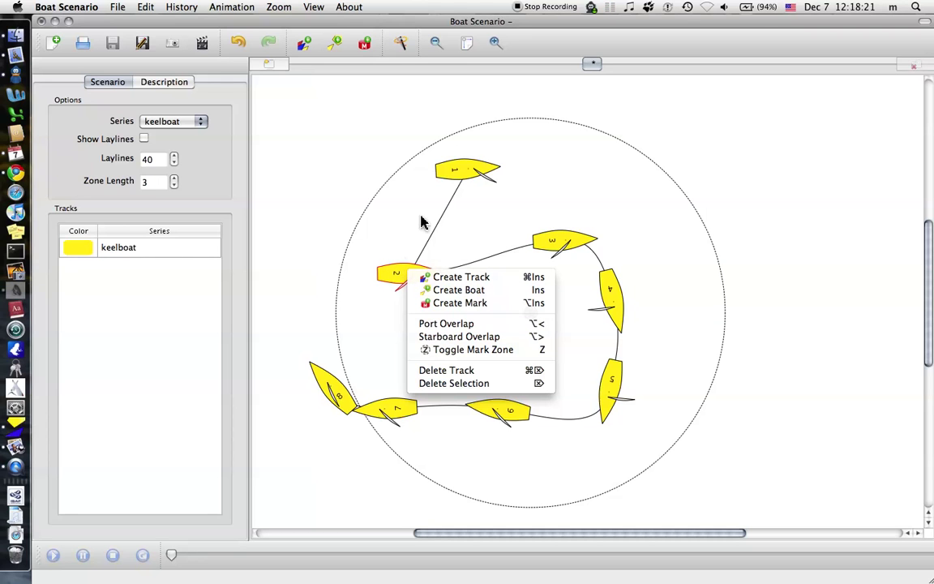
click(451, 198)
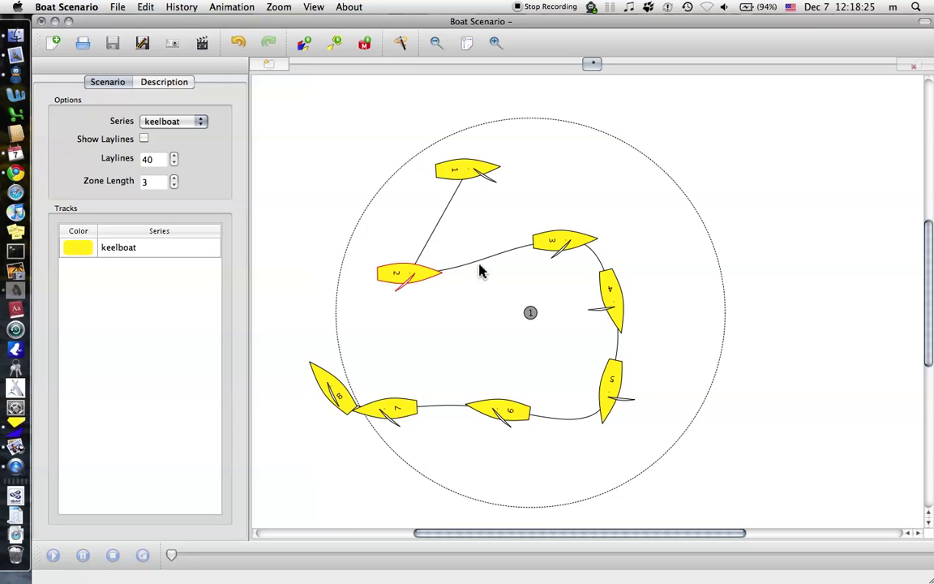
- Zoom in and out, deselect boat 2, and fit the whole zone circle in view
click(495, 43)
click(436, 43)
click(436, 43)
click(467, 42)
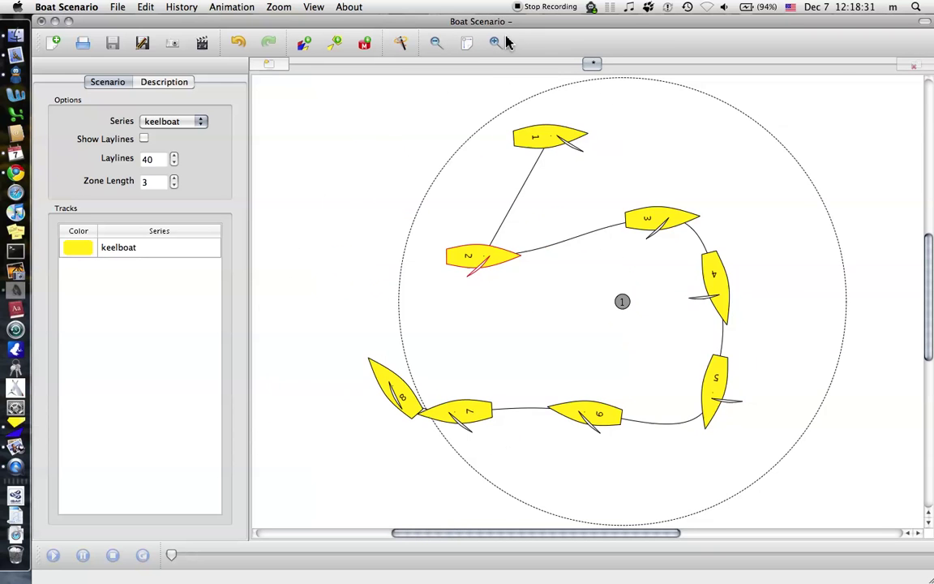
click(495, 43)
click(496, 42)
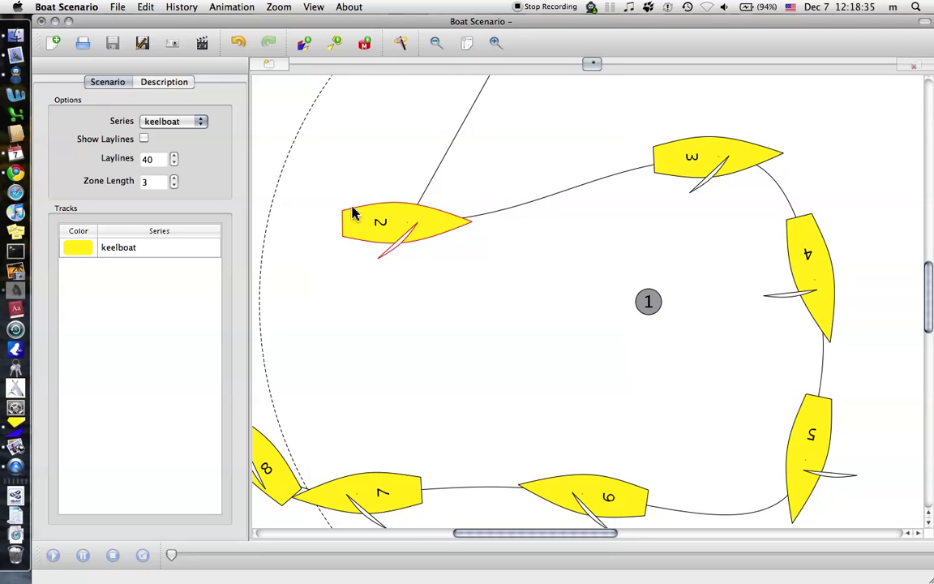
click(411, 280)
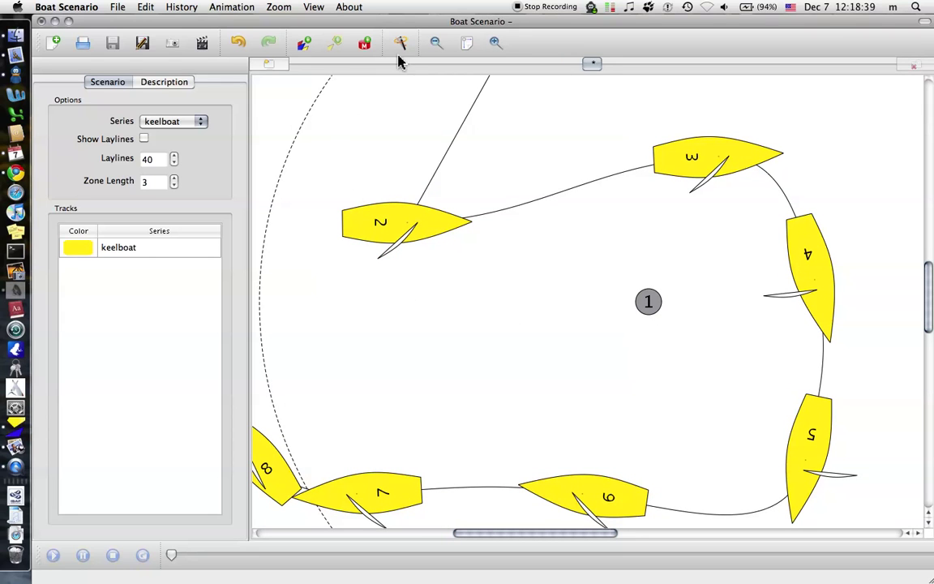
click(464, 45)
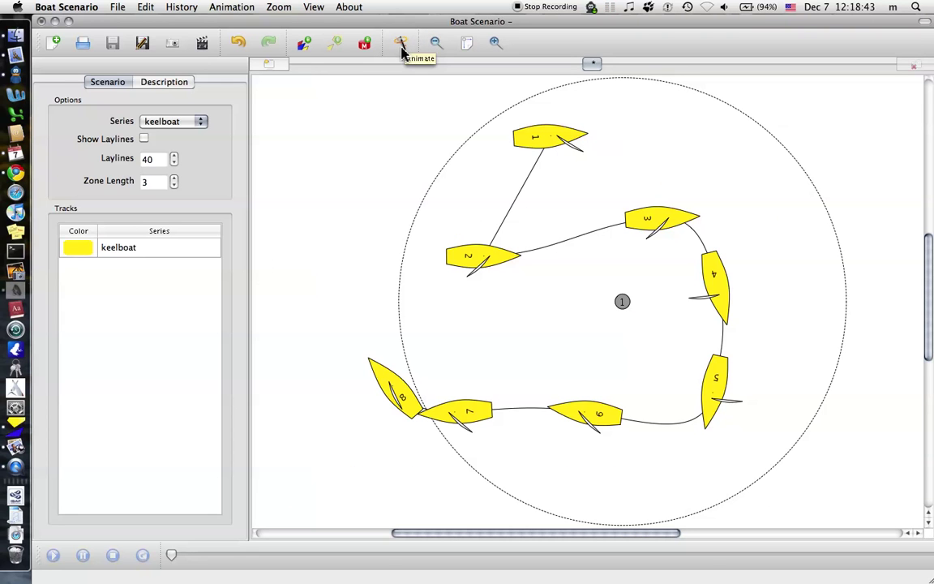
- Play the animation of the yellow boat sailing its track around mark 1
click(402, 44)
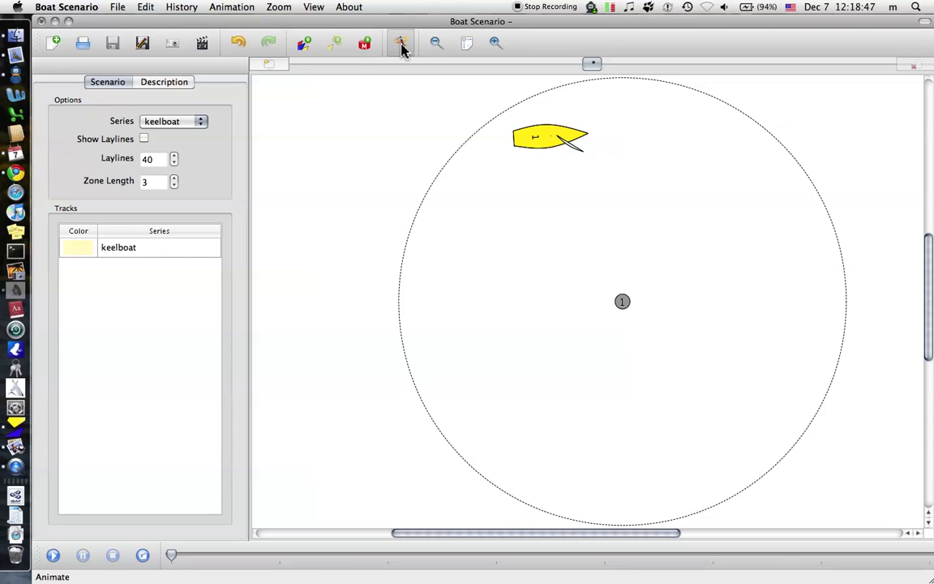
click(54, 555)
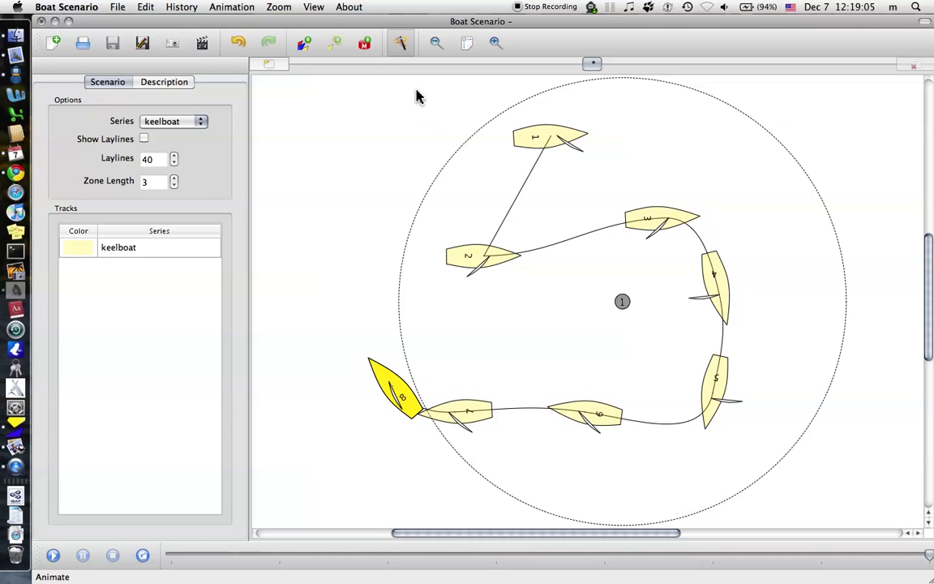
- Leave animation mode and add a second track with its boat left of the zone circle
click(406, 44)
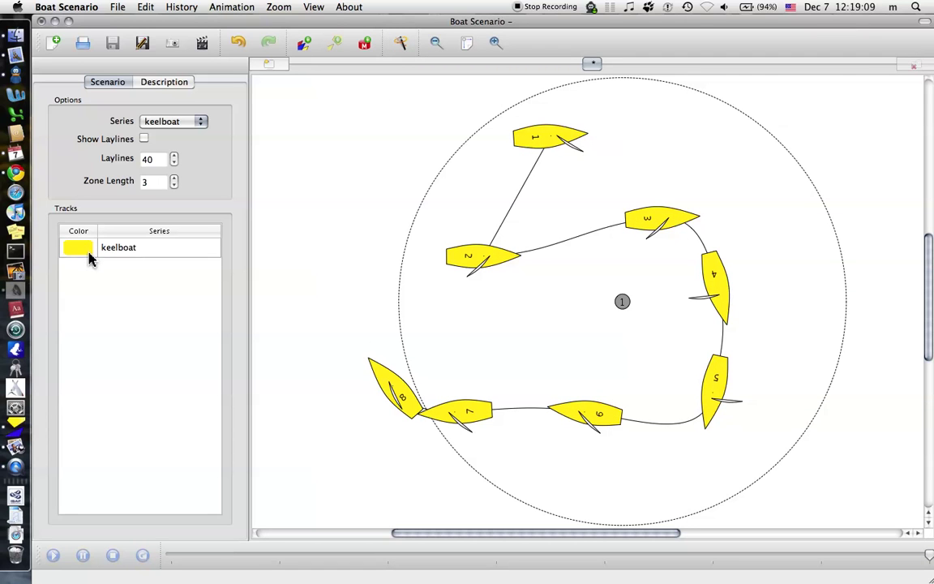
click(305, 42)
click(351, 254)
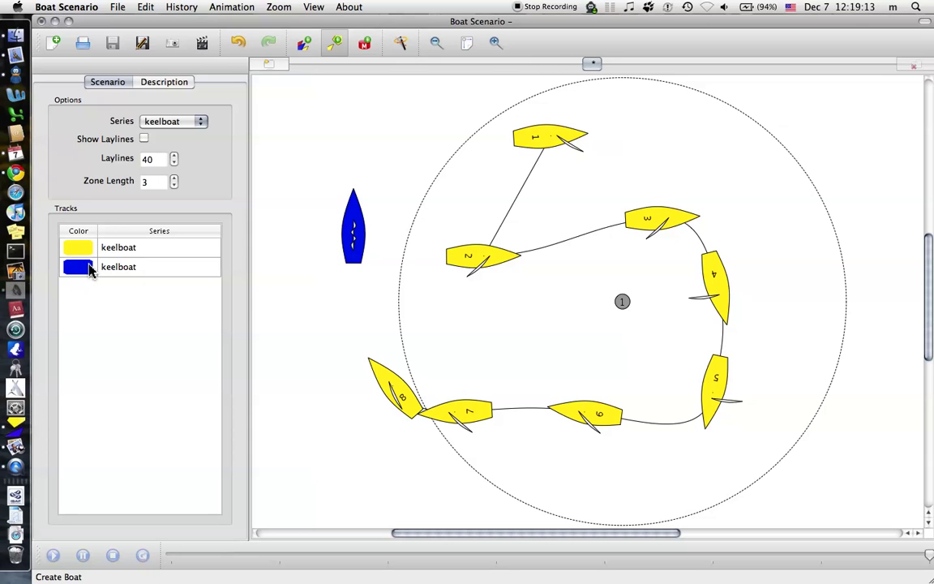
- Colour the second track Licorice black and the first yellow track grey
click(86, 276)
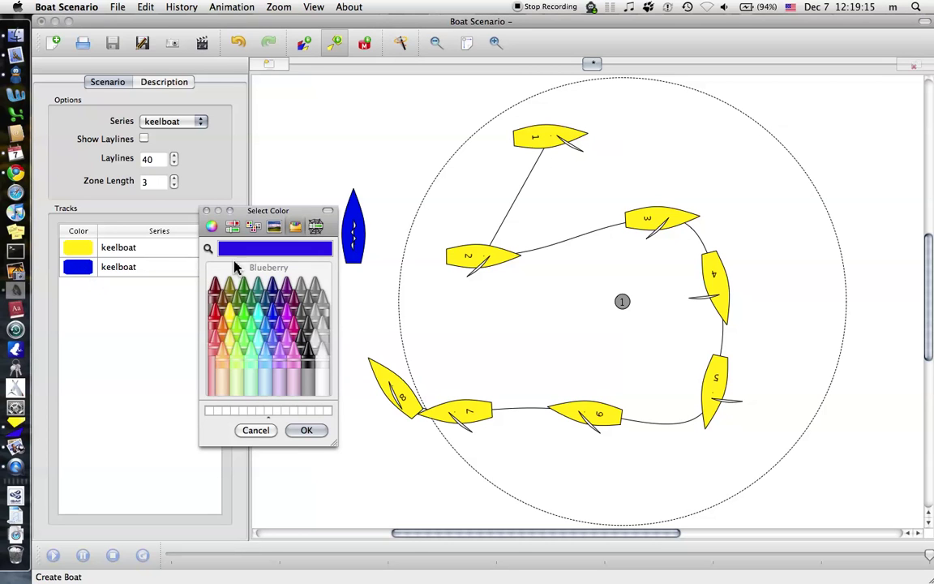
click(219, 306)
click(217, 321)
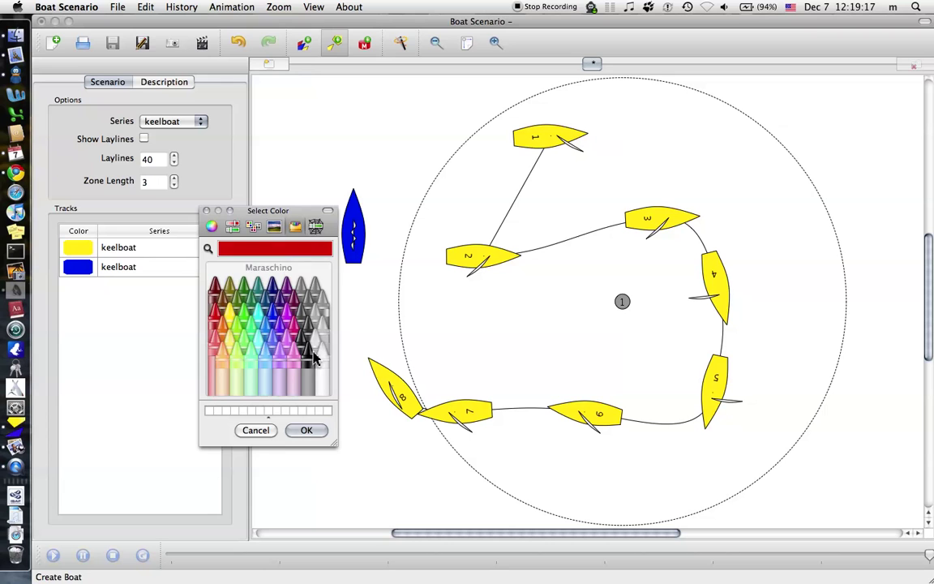
click(308, 365)
click(309, 430)
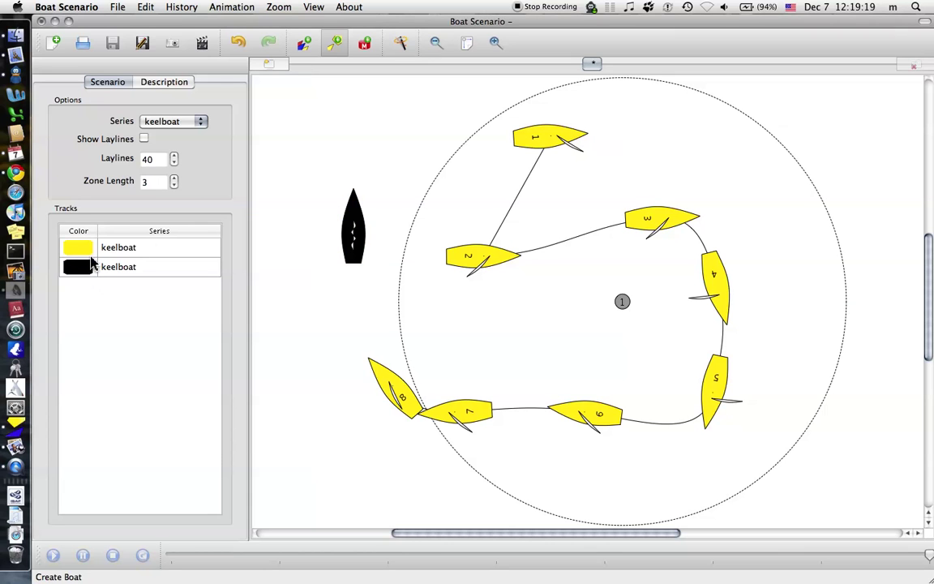
click(87, 253)
click(303, 312)
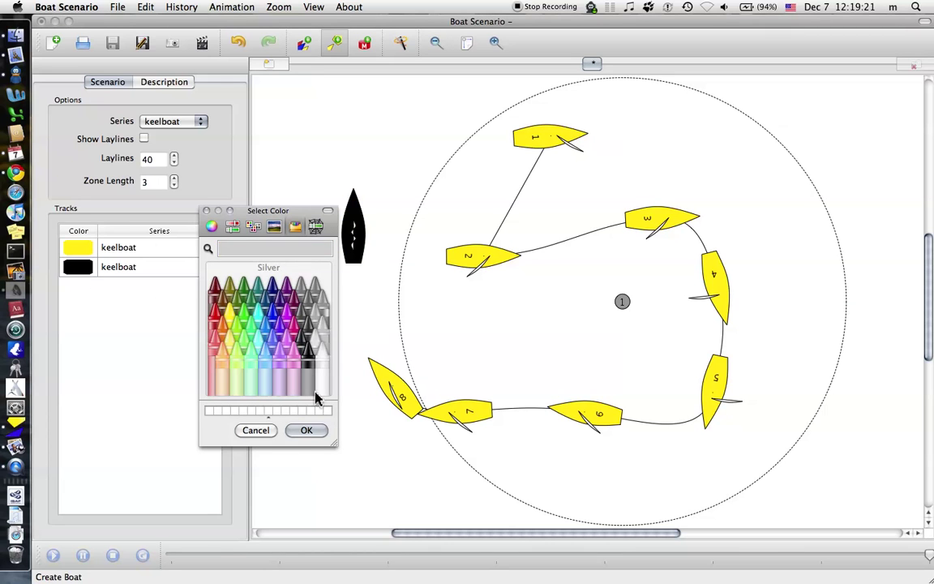
click(307, 431)
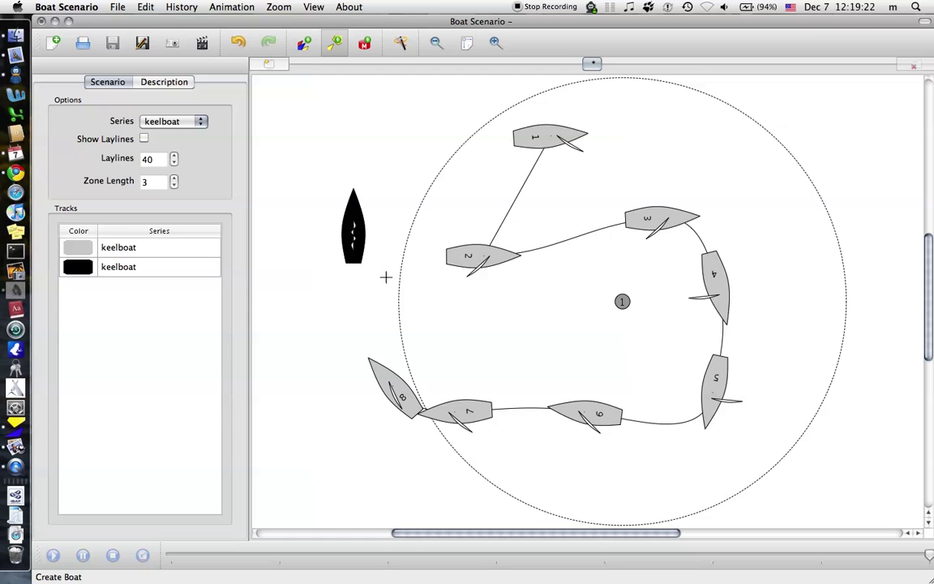
- Undo five times to remove the grey, black and second track, then redo once to restore the blue boat
click(240, 45)
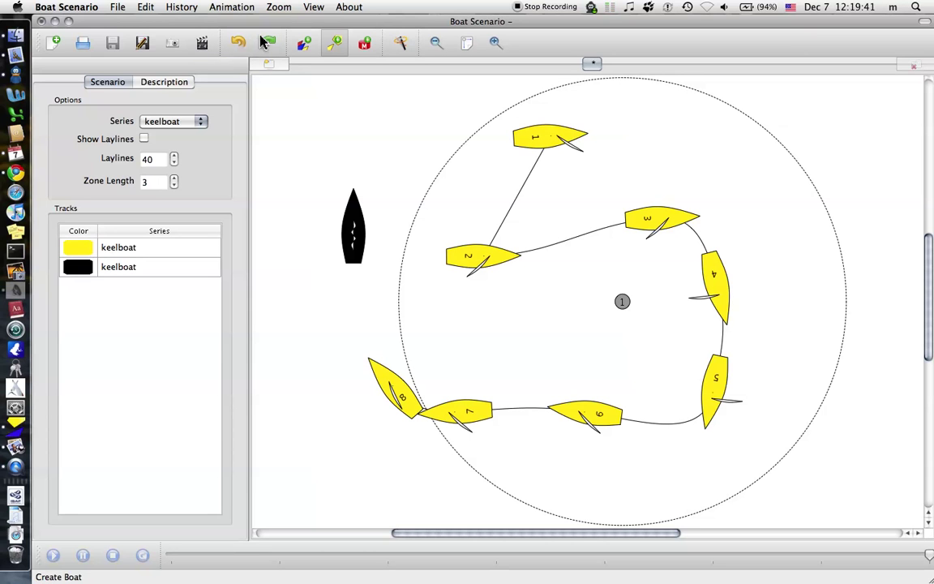
click(240, 42)
click(240, 42)
click(240, 42)
click(240, 43)
click(268, 43)
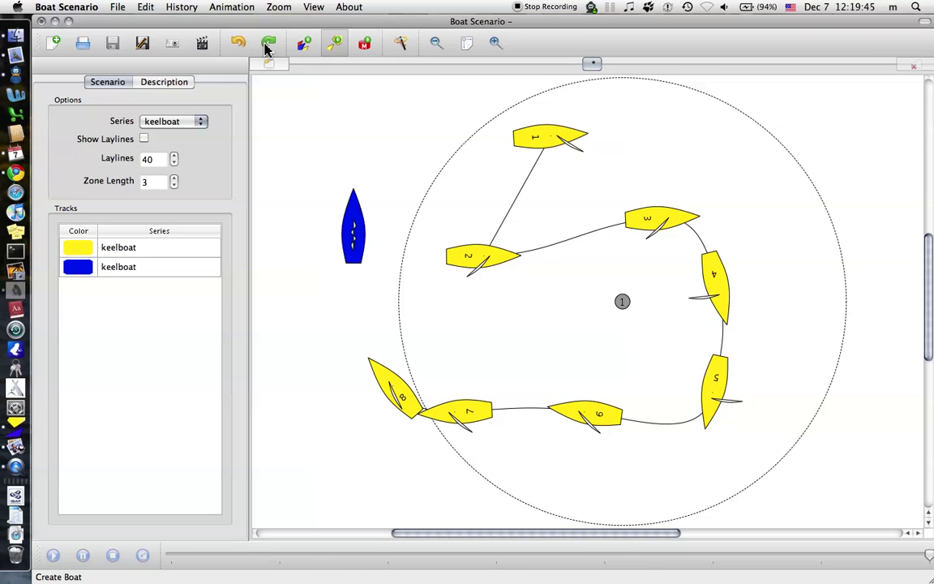
- Apply Zoom In from the Zoom menu, then browse the History and Edit menus
click(243, 6)
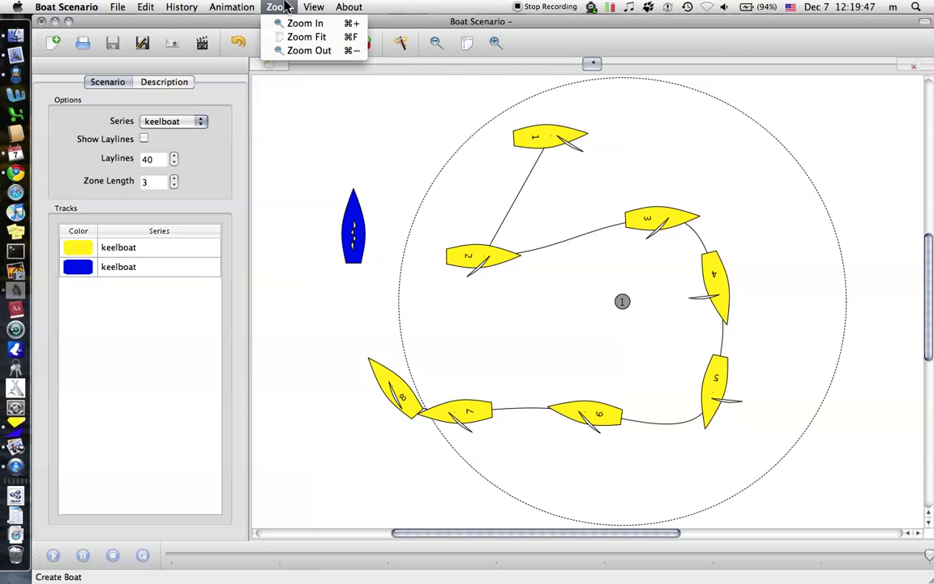
click(305, 22)
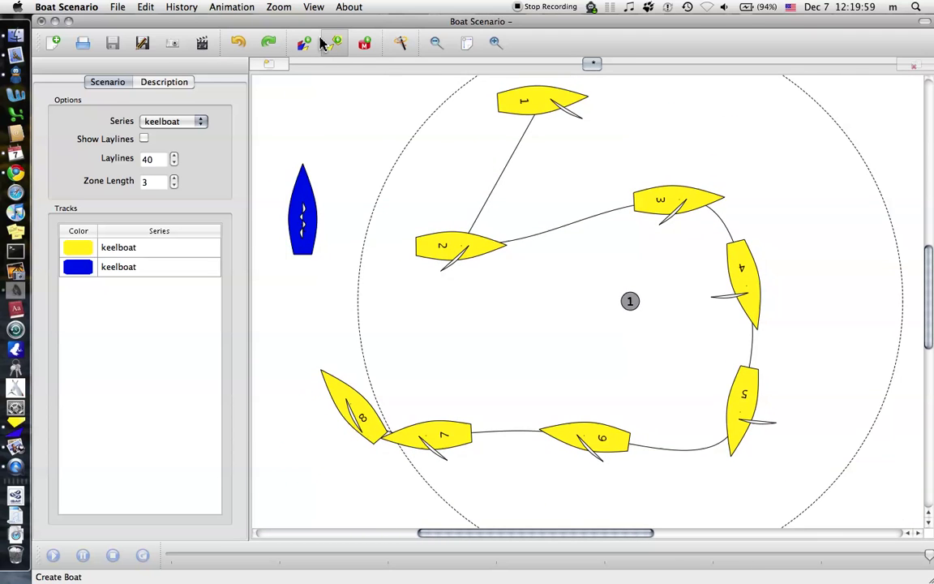
click(182, 6)
click(160, 6)
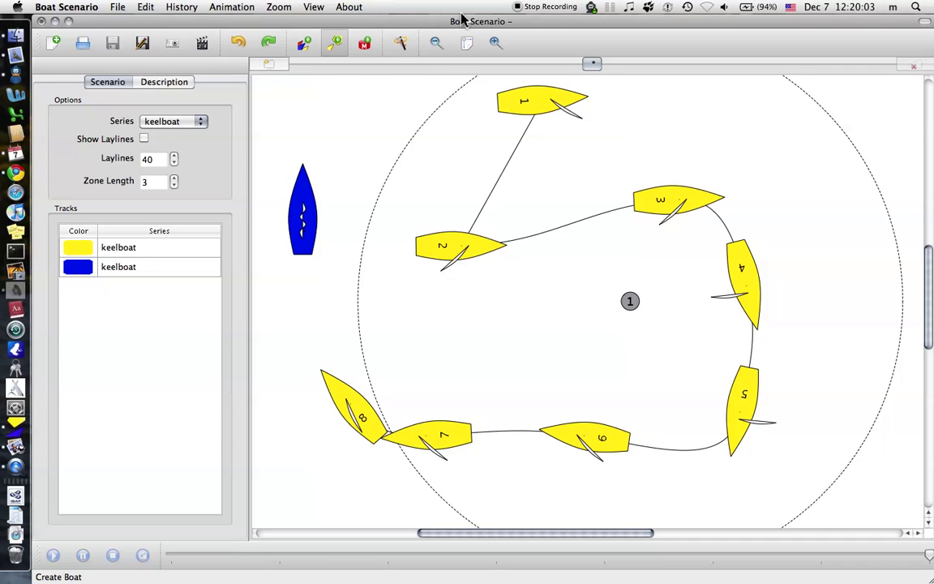